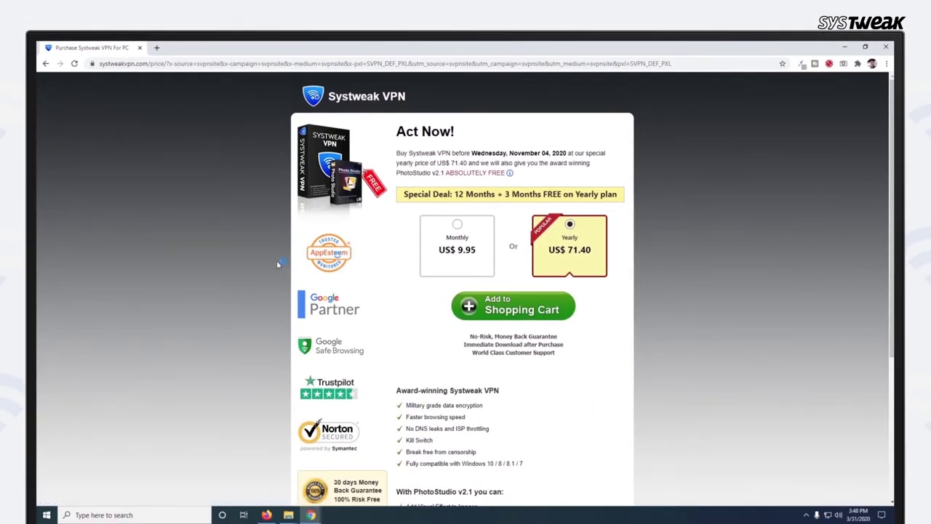
Add the Yearly plan to the cart and fill in the buyer's name and billing details.
{"action": "left_click", "coordinate": [514, 309]}
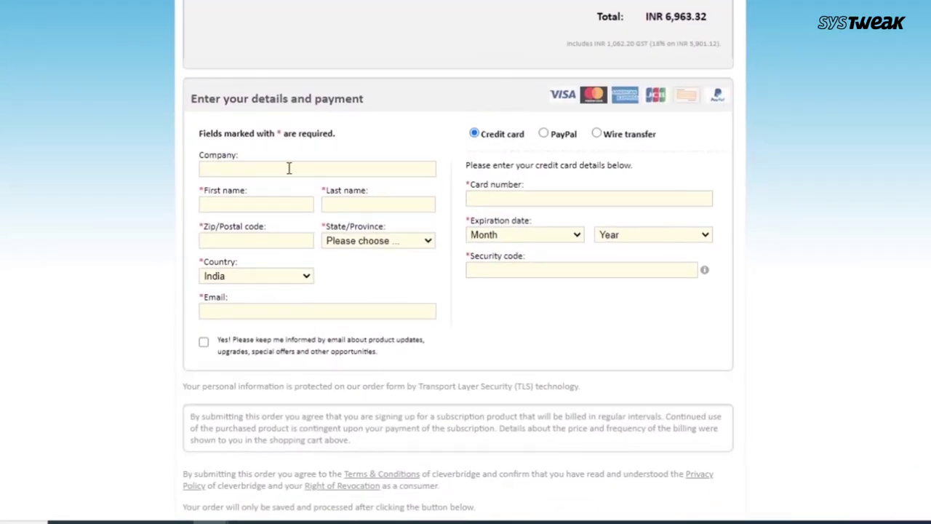
{"action": "left_click", "coordinate": [284, 168]}
{"action": "key", "text": "Tab"}
{"action": "left_click", "coordinate": [362, 204]}
{"action": "left_click", "coordinate": [256, 240]}
{"action": "type", "text": "302026"}
{"action": "left_click", "coordinate": [357, 241]}
Enter the card's expiry date 02/2024 and its security code.
{"action": "left_click", "coordinate": [523, 234]}
{"action": "key", "text": "Tab"}
{"action": "key", "text": "2"}
{"action": "left_click", "coordinate": [610, 269]}
{"action": "scroll", "coordinate": [558, 269], "scroll_direction": "down", "scroll_amount": 2}
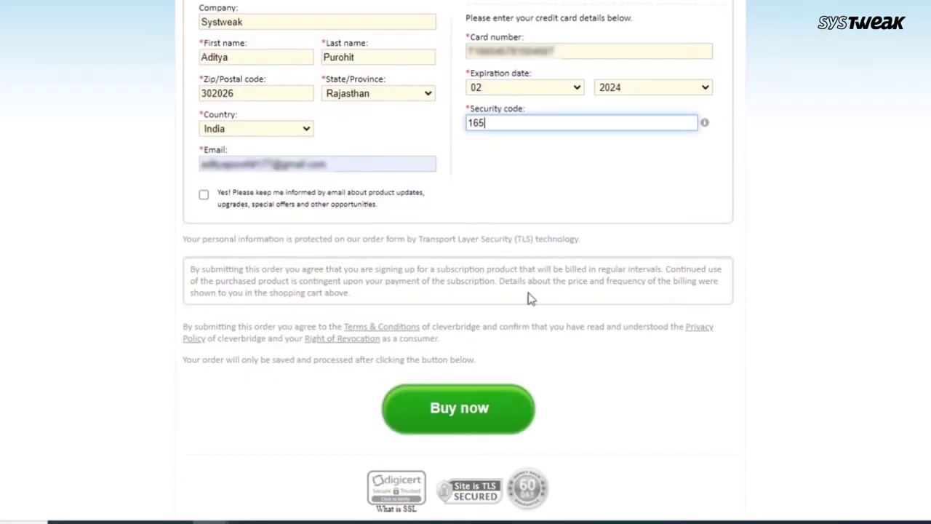
Place the order, then download the Systweak VPN installer and save it to the Desktop.
{"action": "left_click", "coordinate": [455, 418]}
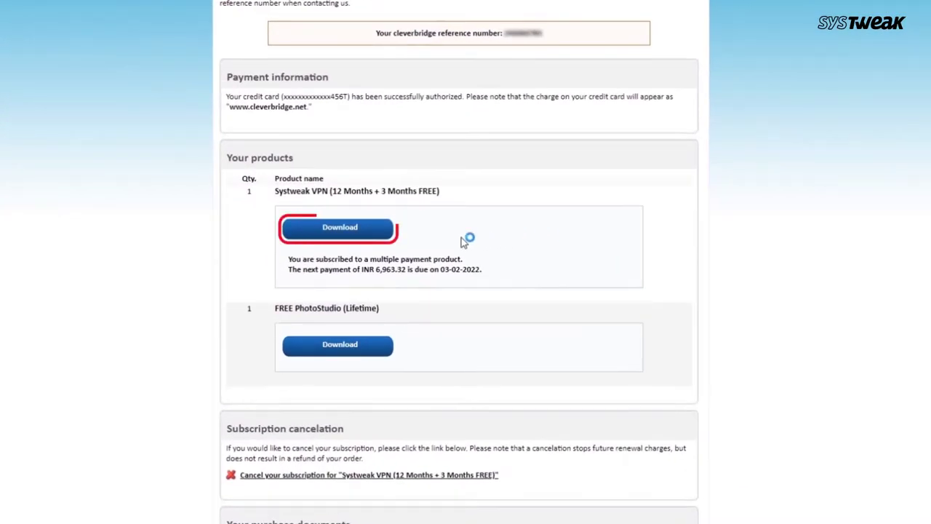
{"action": "left_click", "coordinate": [339, 228]}
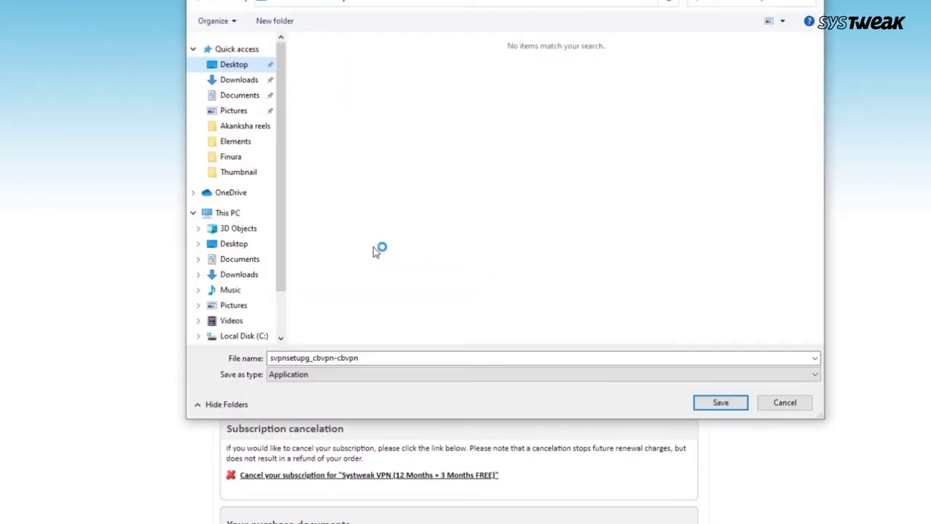
{"action": "left_click", "coordinate": [718, 402]}
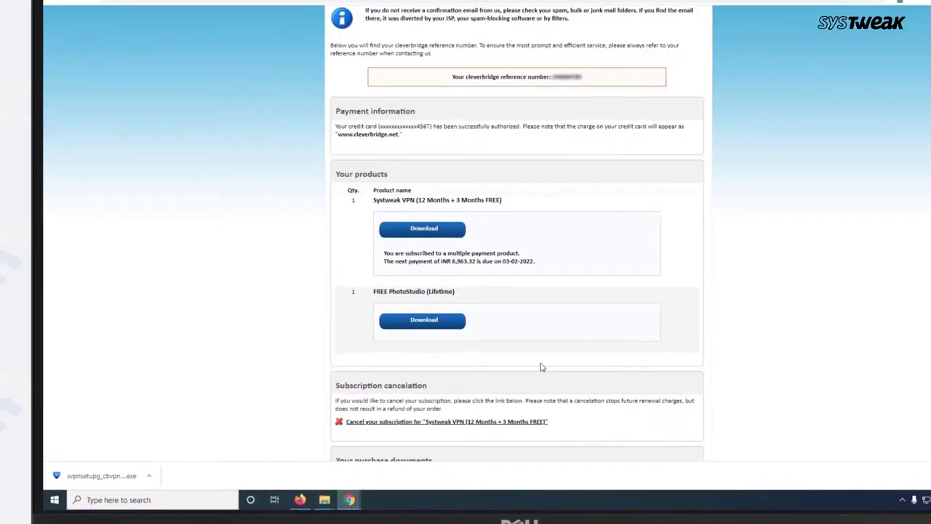
Show the downloaded installer in its folder and close Chrome.
{"action": "left_click", "coordinate": [130, 493]}
{"action": "left_click", "coordinate": [141, 464]}
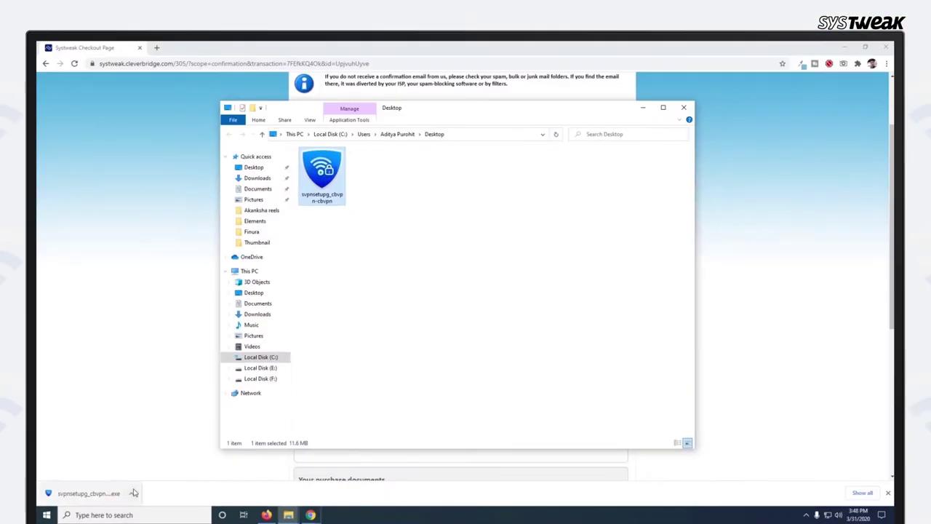
{"action": "left_click", "coordinate": [886, 46]}
Run svpnsetupg_cbvpn through the setup wizard to install and launch Systweak VPN, then close Explorer.
{"action": "double_click", "coordinate": [328, 182]}
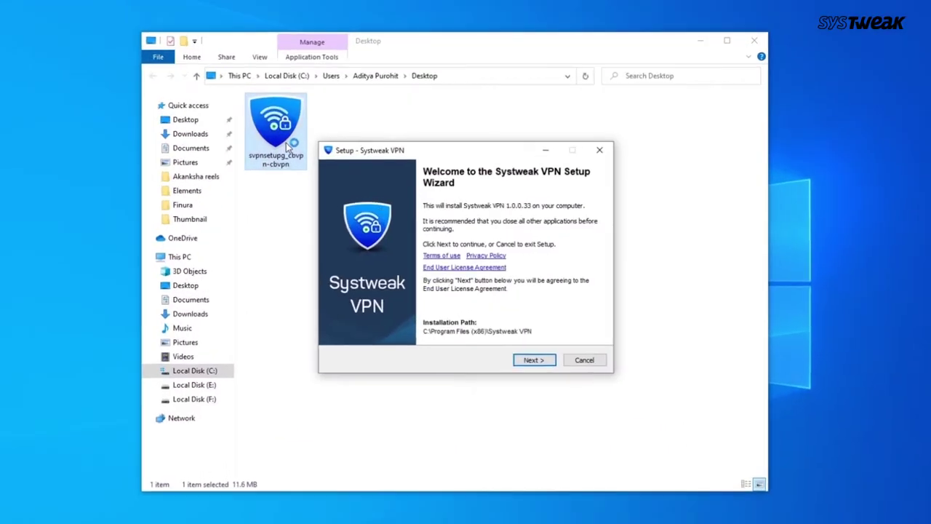
{"action": "left_click", "coordinate": [534, 359]}
{"action": "left_click", "coordinate": [540, 360]}
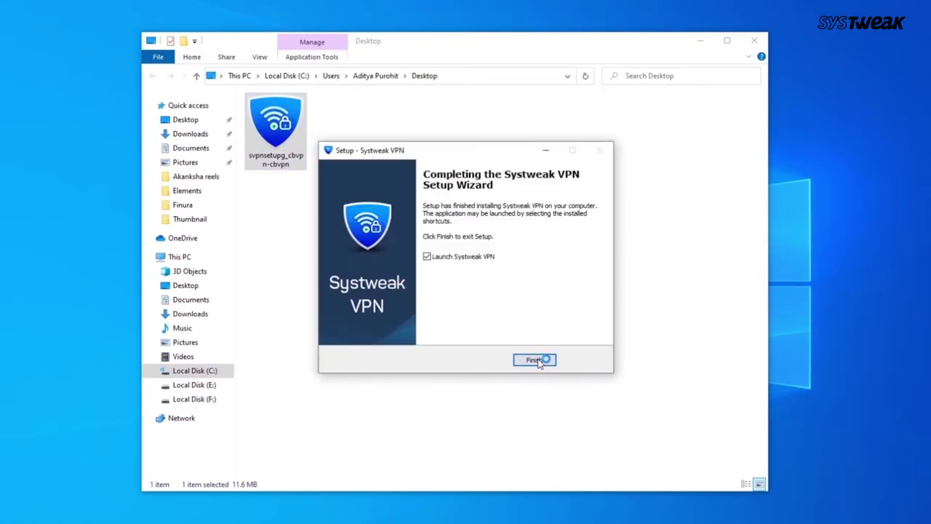
{"action": "left_click", "coordinate": [535, 360]}
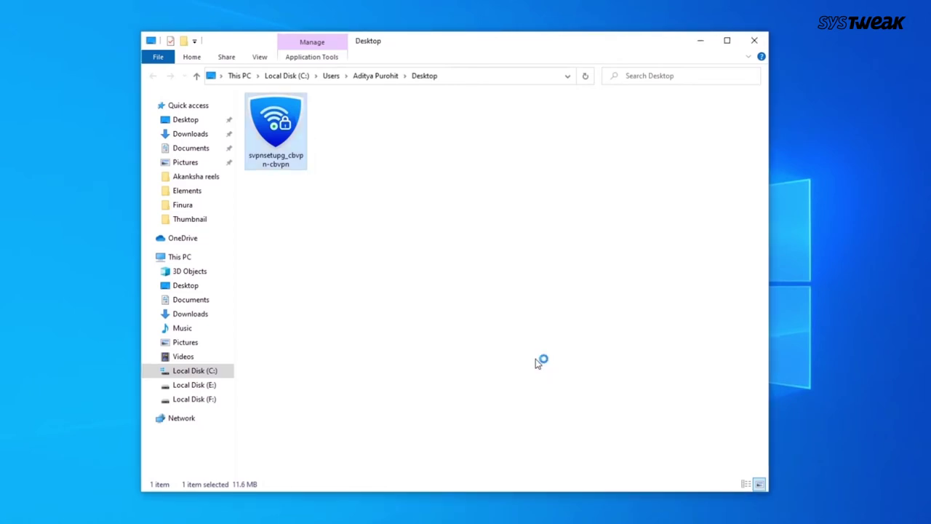
{"action": "left_click", "coordinate": [755, 40]}
{"action": "left_click_drag", "start_coordinate": [873, 229], "coordinate": [428, 70]}
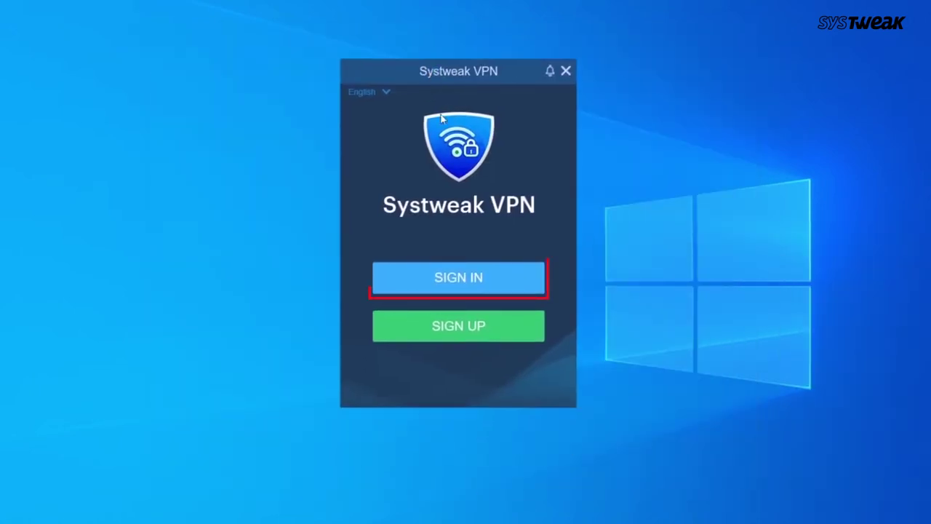
Open the Systweak VPN sign-in form, then bring the Gmail inbox forward in Chrome.
{"action": "left_click", "coordinate": [464, 288]}
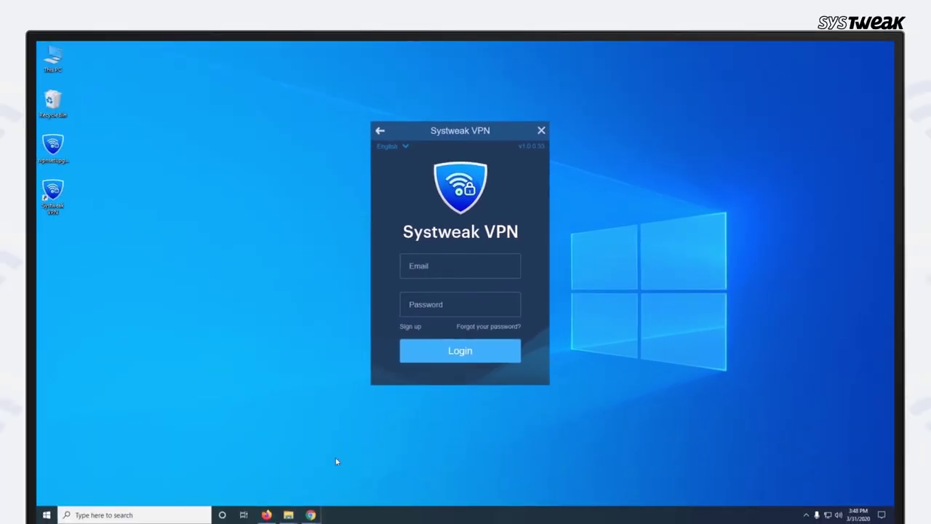
{"action": "mouse_move", "coordinate": [310, 514]}
{"action": "left_click", "coordinate": [358, 478]}
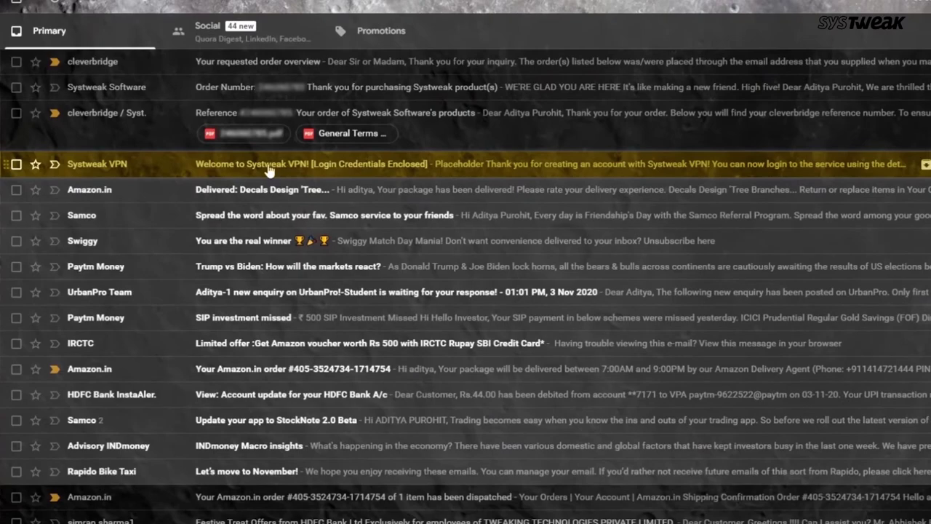
Copy the account email and password from the 'Welcome to Systweak VPN!' email into the VPN login fields.
{"action": "left_click", "coordinate": [269, 169]}
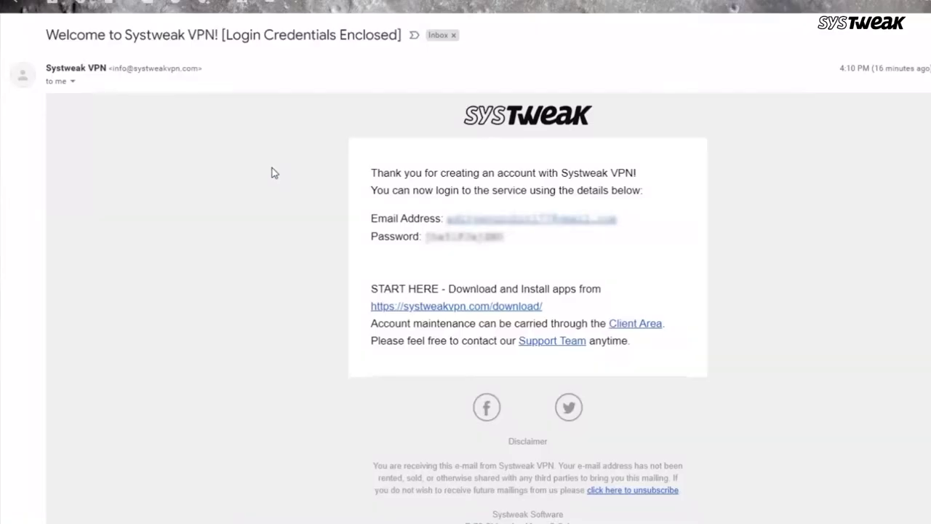
{"action": "left_click_drag", "start_coordinate": [617, 226], "coordinate": [446, 219]}
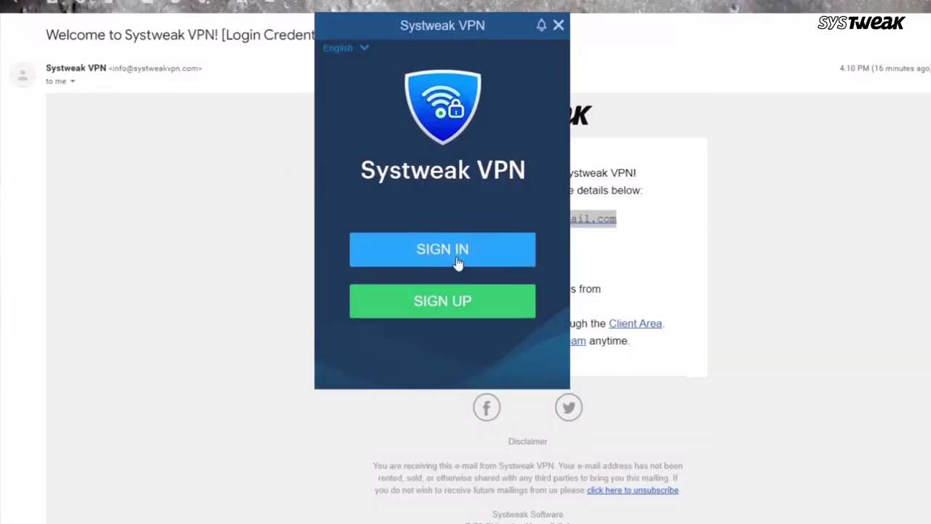
{"action": "key", "text": "ctrl+v"}
{"action": "key", "text": "alt+Tab"}
{"action": "left_click_drag", "start_coordinate": [503, 236], "coordinate": [426, 235]}
{"action": "key", "text": "alt+Tab"}
{"action": "left_click", "coordinate": [418, 274]}
{"action": "key", "text": "ctrl+v"}
Log in, switch the VPN ON, and change the server from U.S. to Singapore.
{"action": "left_click", "coordinate": [438, 342]}
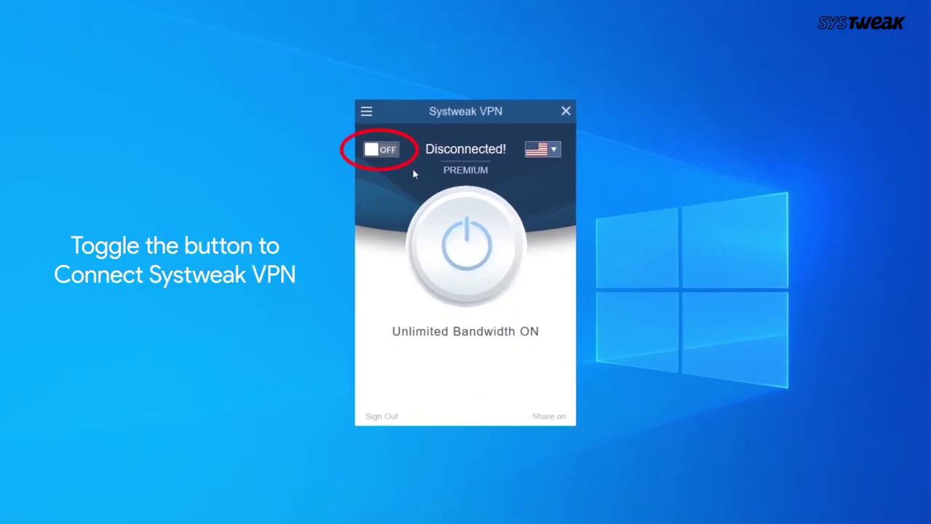
{"action": "left_click", "coordinate": [393, 156]}
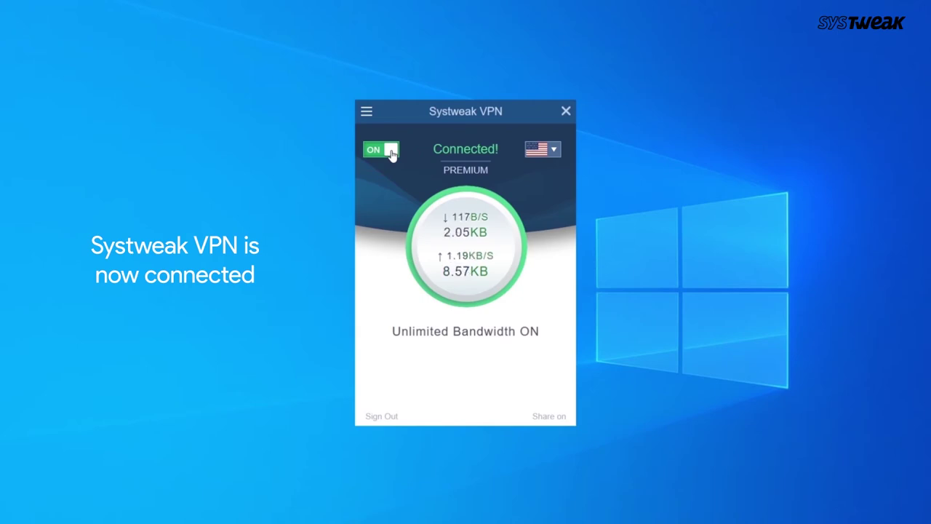
{"action": "left_click", "coordinate": [545, 152]}
{"action": "scroll", "coordinate": [491, 297], "scroll_direction": "down", "scroll_amount": 10}
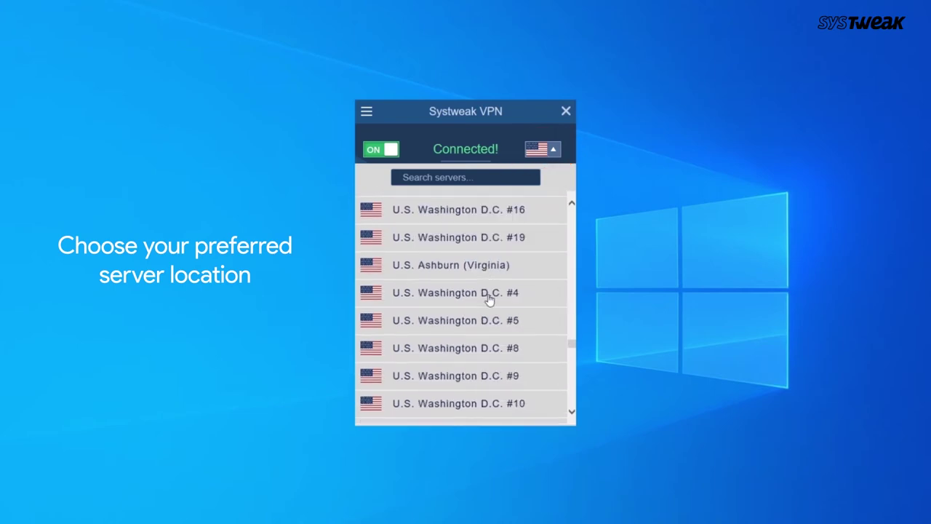
{"action": "scroll", "coordinate": [509, 306], "scroll_direction": "up", "scroll_amount": 9}
{"action": "scroll", "coordinate": [495, 306], "scroll_direction": "down", "scroll_amount": 2}
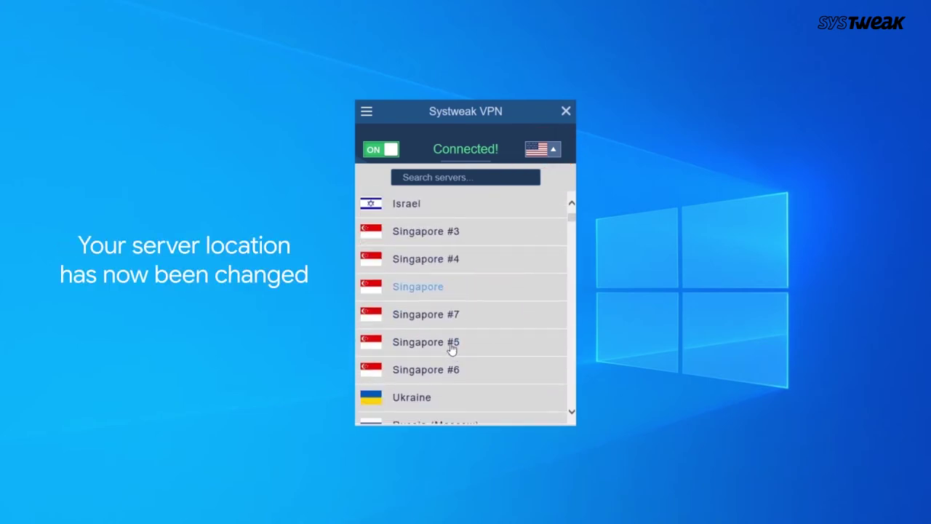
{"action": "left_click", "coordinate": [432, 290]}
{"action": "left_click", "coordinate": [477, 275]}
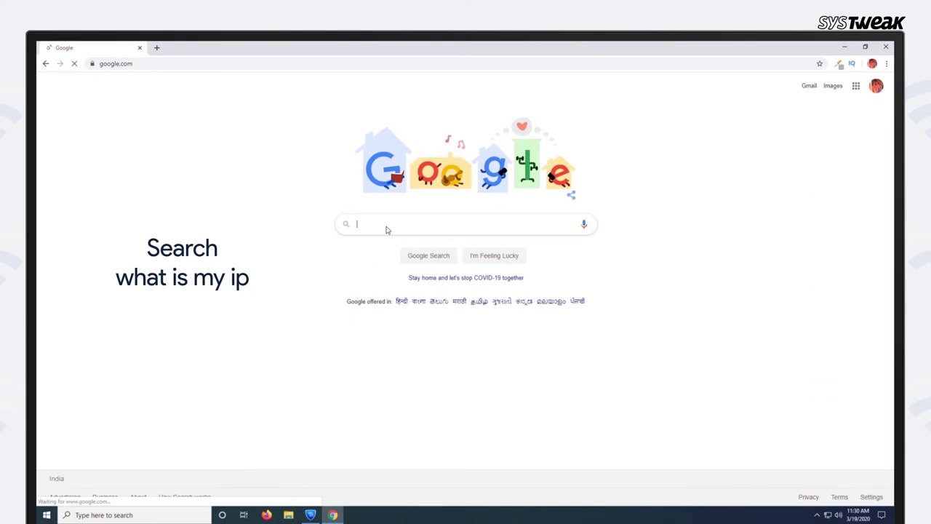
Search 'what is my ip' and note the public address 209.58.172.56.
{"action": "type", "text": "w"}
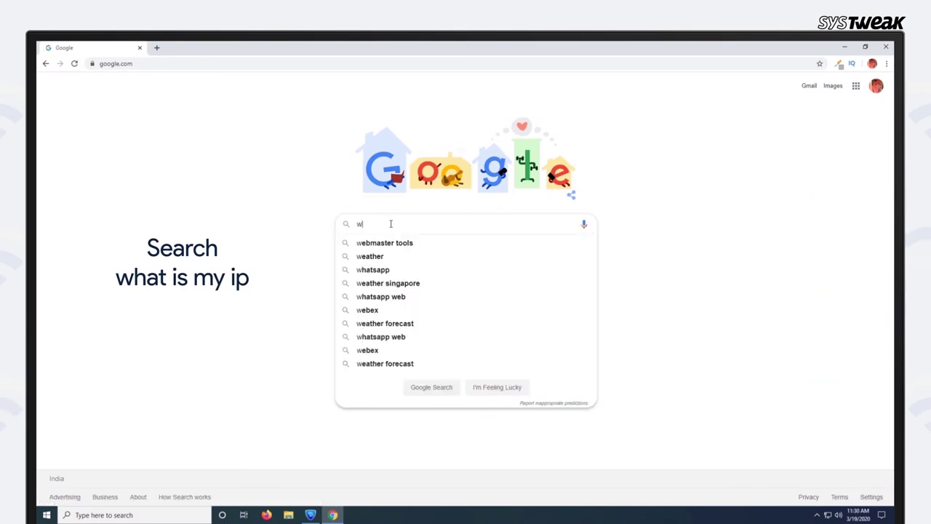
{"action": "type", "text": "hat is my ip"}
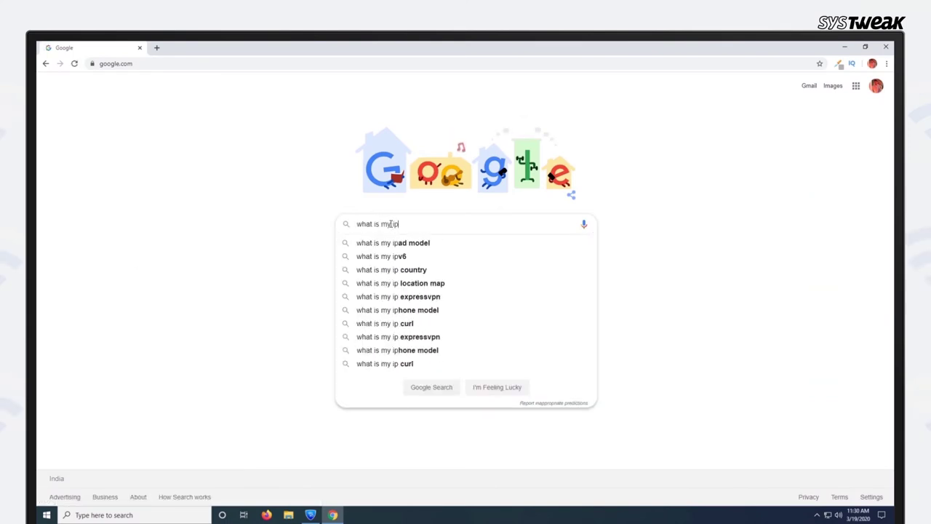
{"action": "key", "text": "Return"}
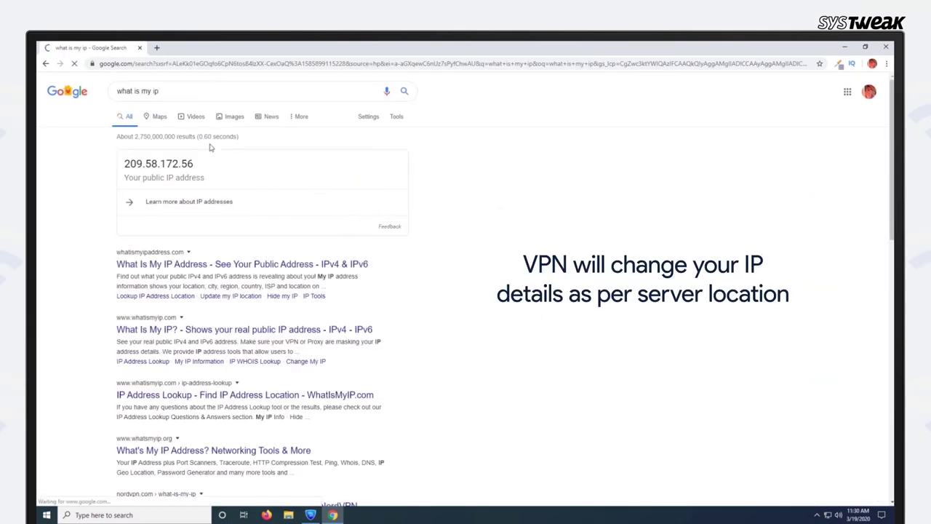
{"action": "left_click_drag", "start_coordinate": [195, 164], "coordinate": [119, 166]}
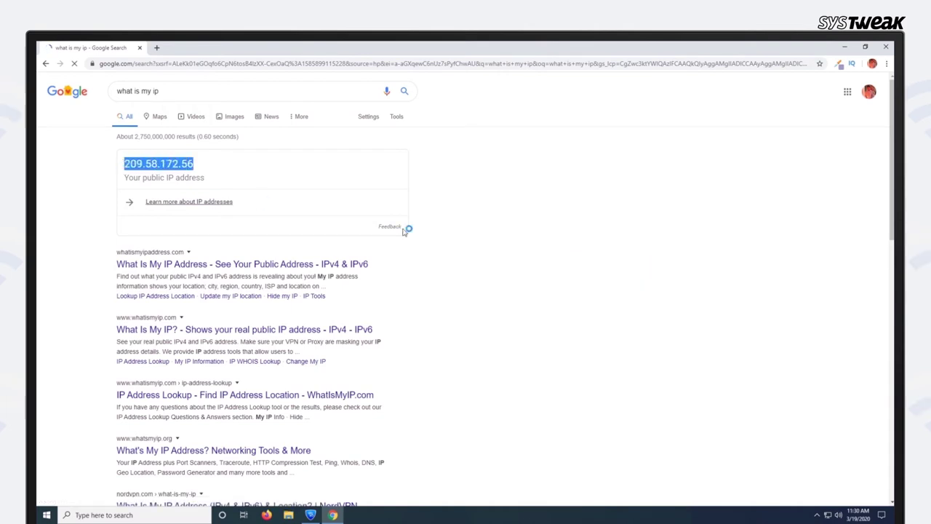
{"action": "left_click", "coordinate": [511, 281]}
Switch the Systweak VPN server location to Bulgaria.
{"action": "left_click", "coordinate": [310, 514]}
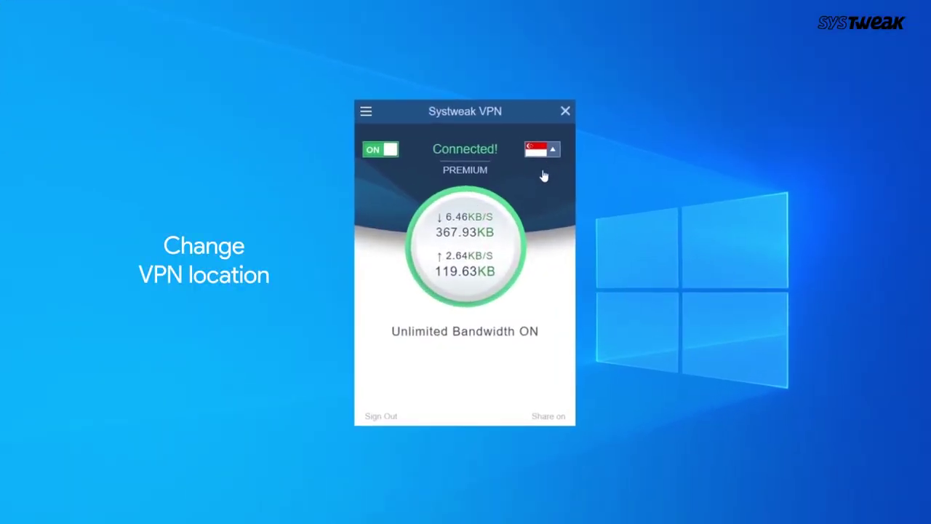
{"action": "left_click", "coordinate": [542, 151]}
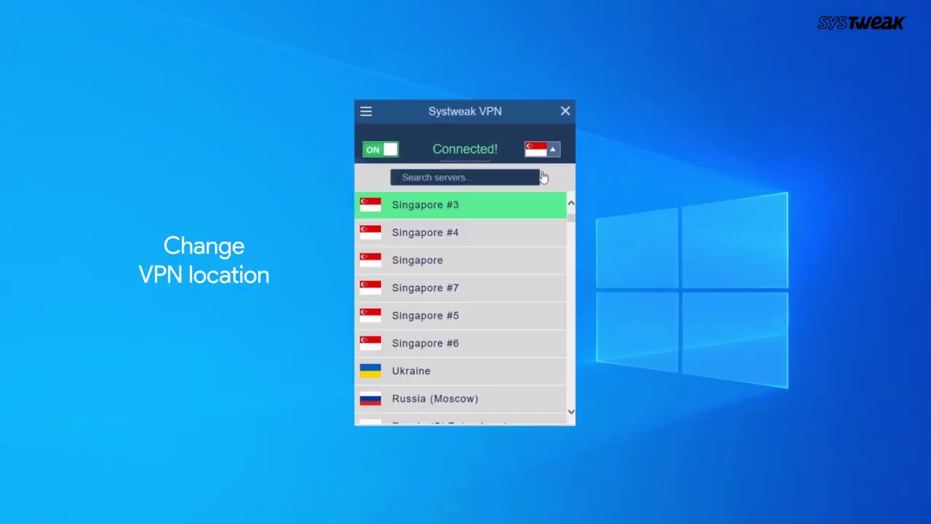
{"action": "scroll", "coordinate": [510, 266], "scroll_direction": "down", "scroll_amount": 5}
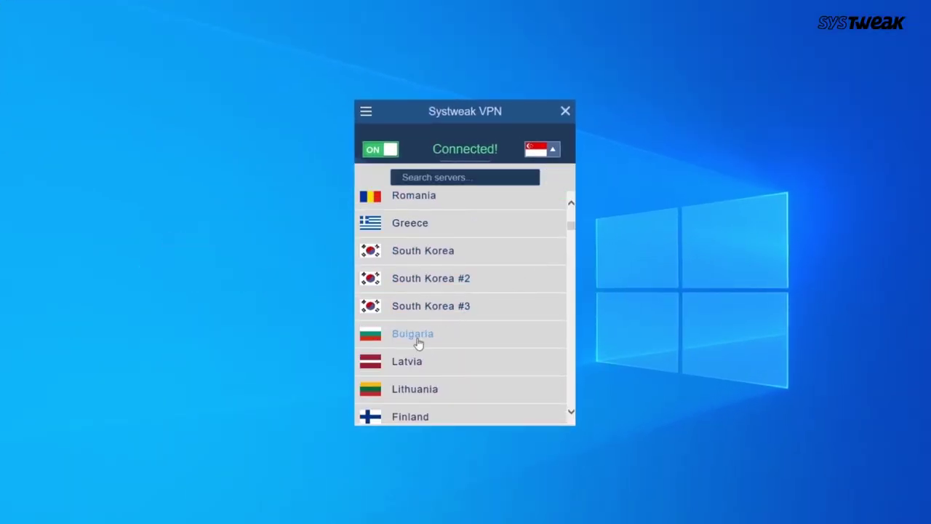
{"action": "left_click", "coordinate": [419, 339]}
{"action": "left_click", "coordinate": [448, 275]}
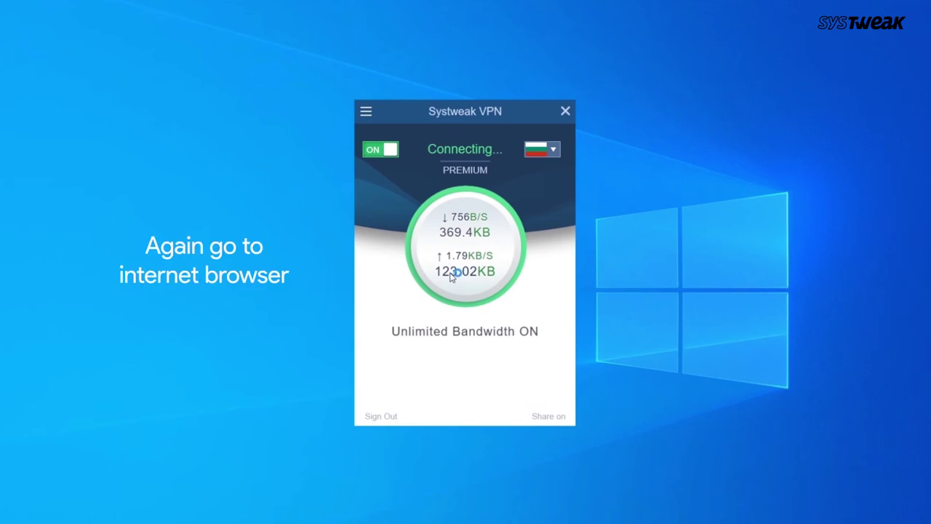
Rerun the 'what is my ip' search to confirm the new address 195.123.225.63.
{"action": "left_click", "coordinate": [333, 512]}
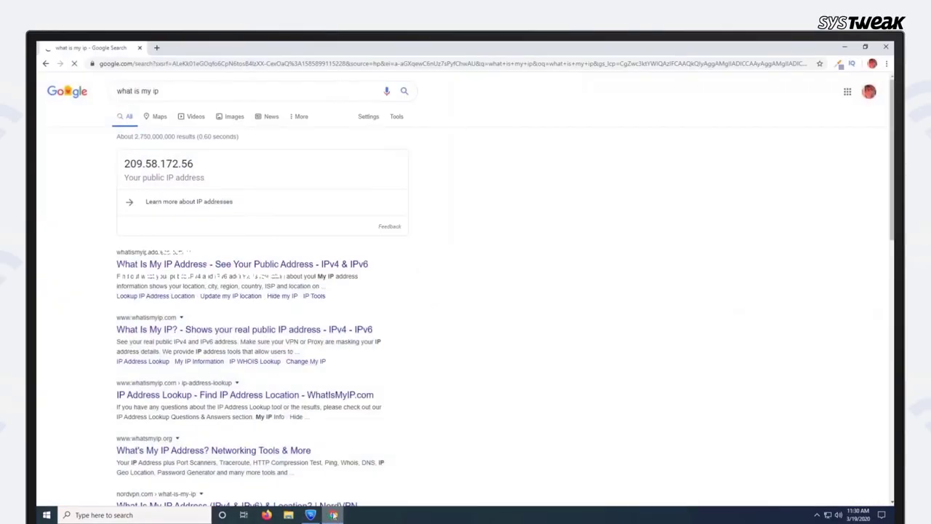
{"action": "left_click", "coordinate": [186, 92]}
{"action": "key", "text": "Return"}
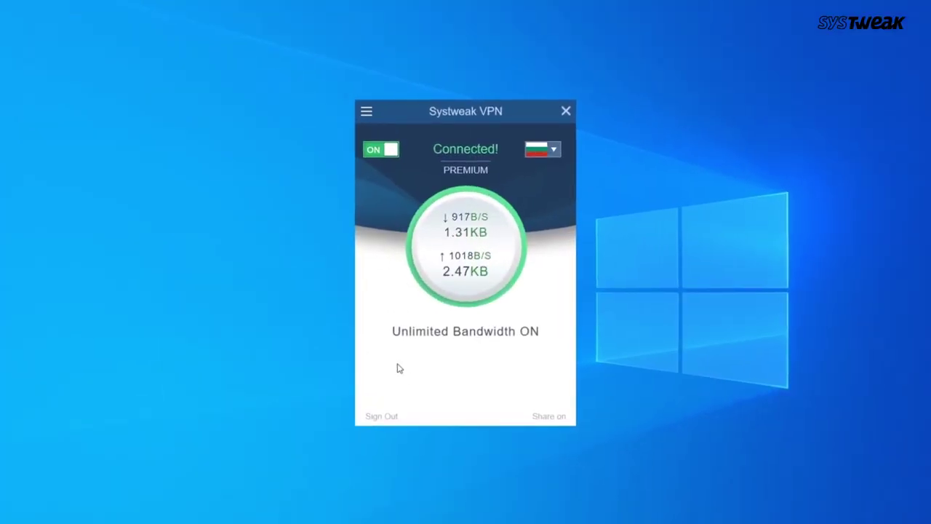
View the My Account details, then pick a Singapore server under Change Location.
{"action": "left_click", "coordinate": [366, 114]}
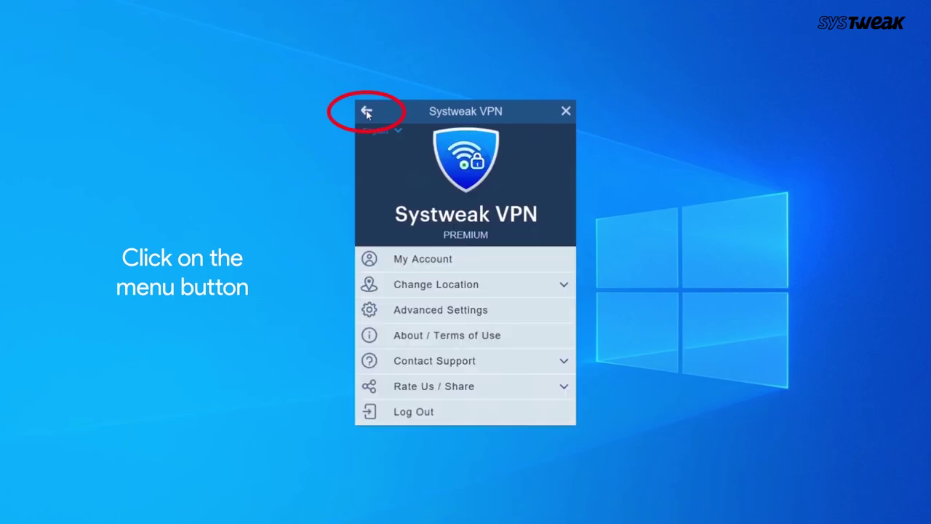
{"action": "left_click", "coordinate": [420, 263]}
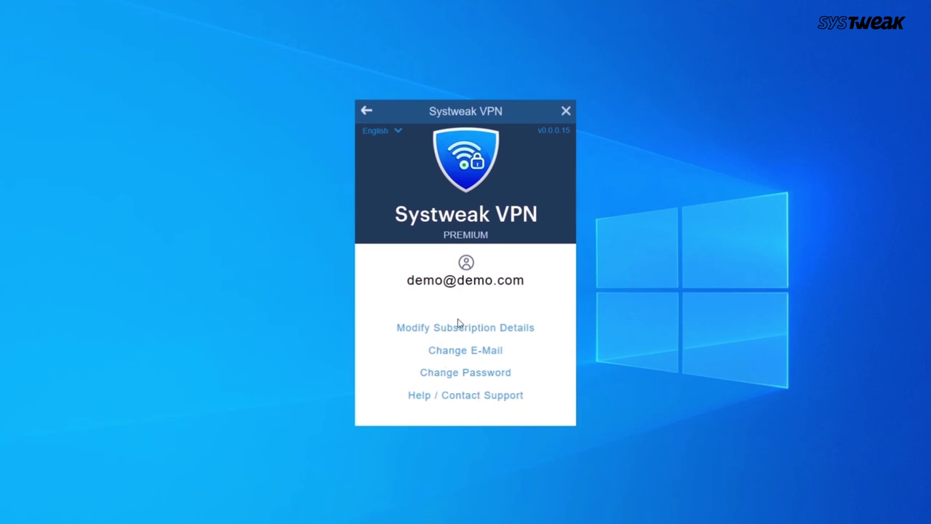
{"action": "left_click", "coordinate": [366, 111]}
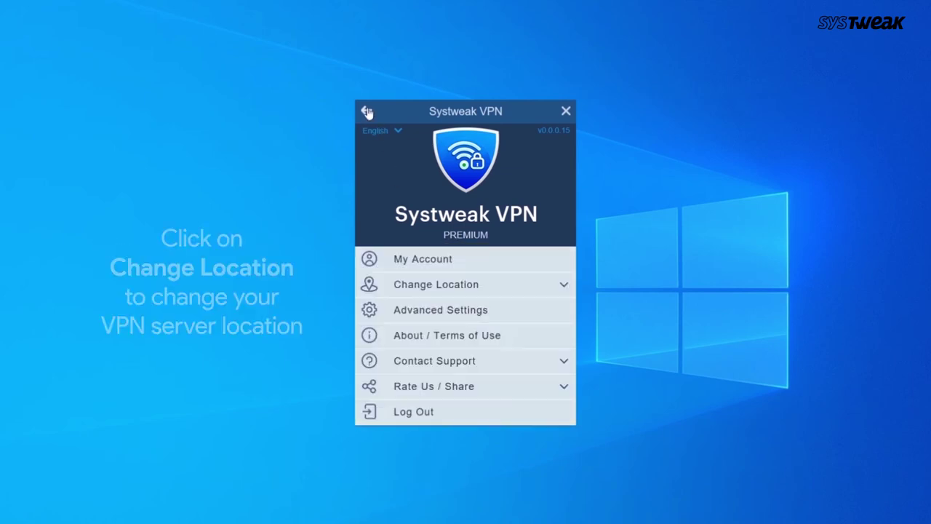
{"action": "left_click", "coordinate": [445, 289]}
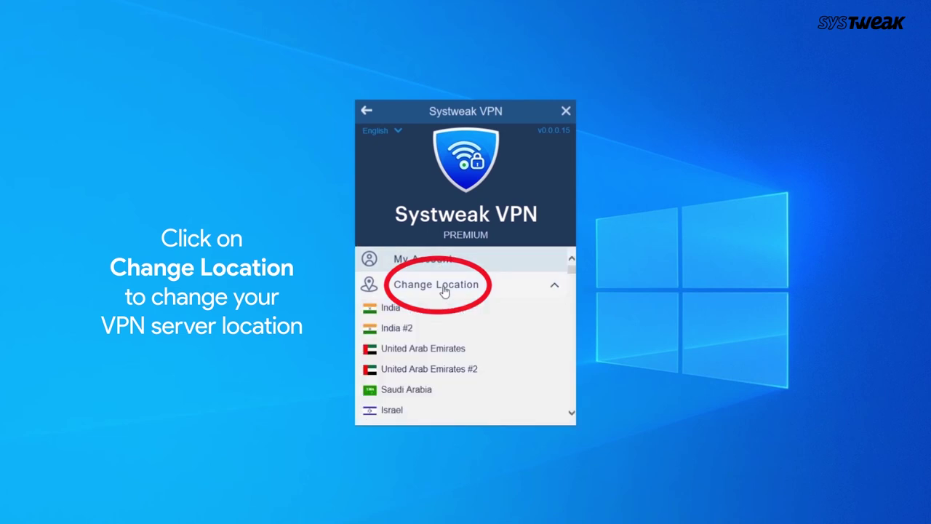
{"action": "scroll", "coordinate": [442, 298], "scroll_direction": "down", "scroll_amount": 4}
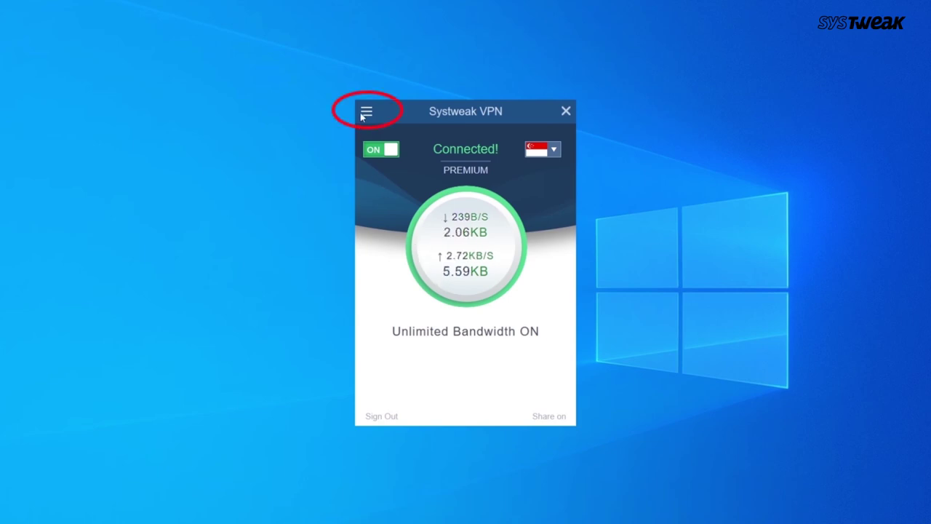
{"action": "left_click", "coordinate": [365, 114]}
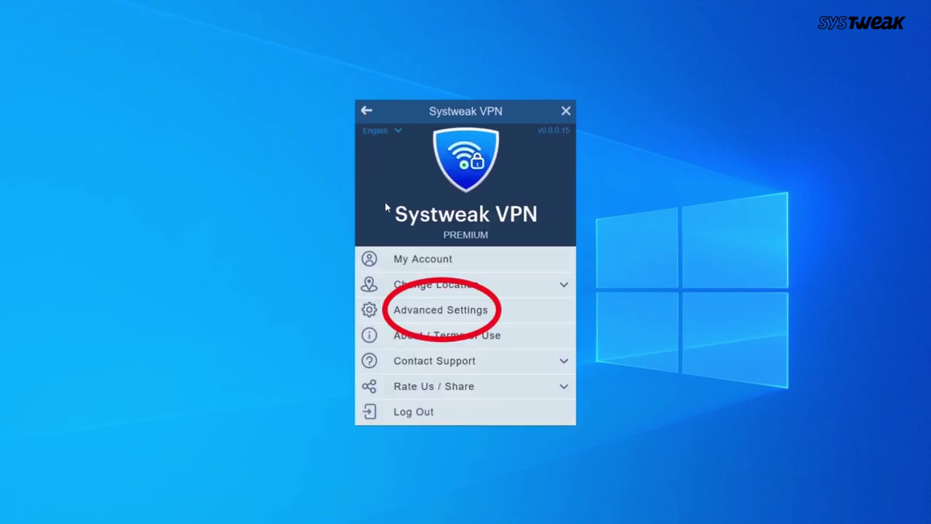
Toggle 'Auto-connect VPN on app start' in Advanced Settings and apply the change with Yes.
{"action": "left_click", "coordinate": [434, 311]}
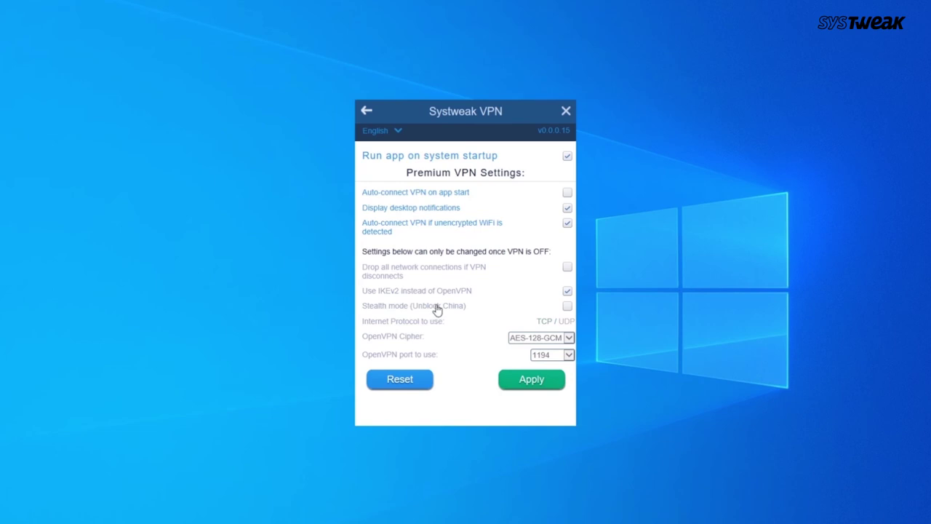
{"action": "left_click", "coordinate": [473, 196]}
{"action": "left_click", "coordinate": [527, 383]}
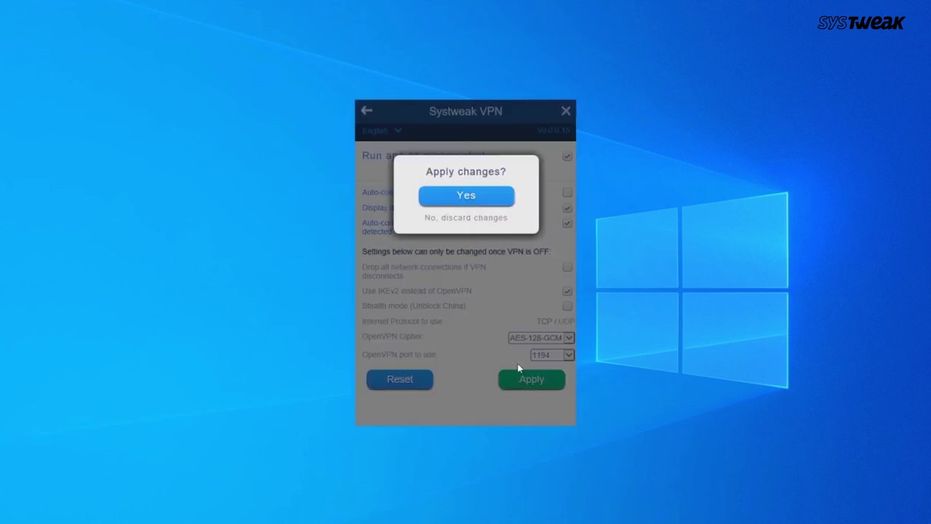
{"action": "left_click", "coordinate": [464, 205]}
{"action": "left_click", "coordinate": [367, 111]}
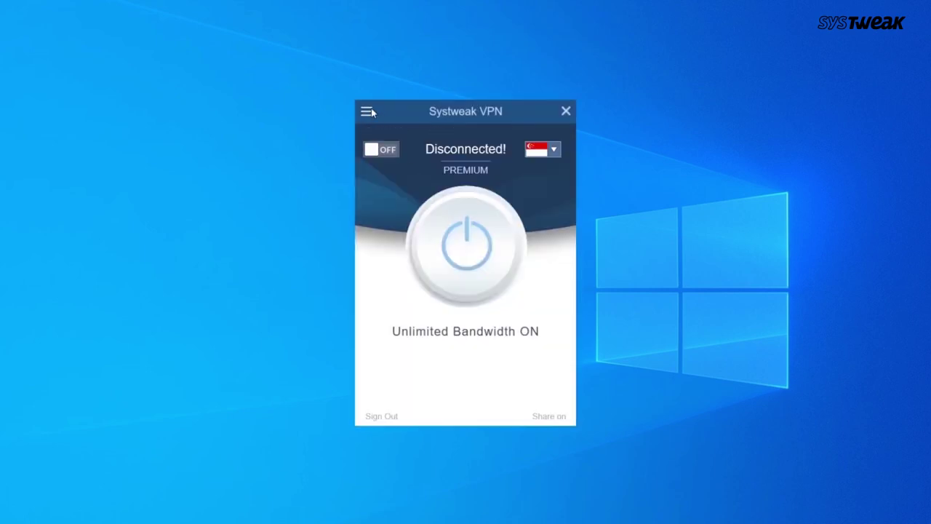